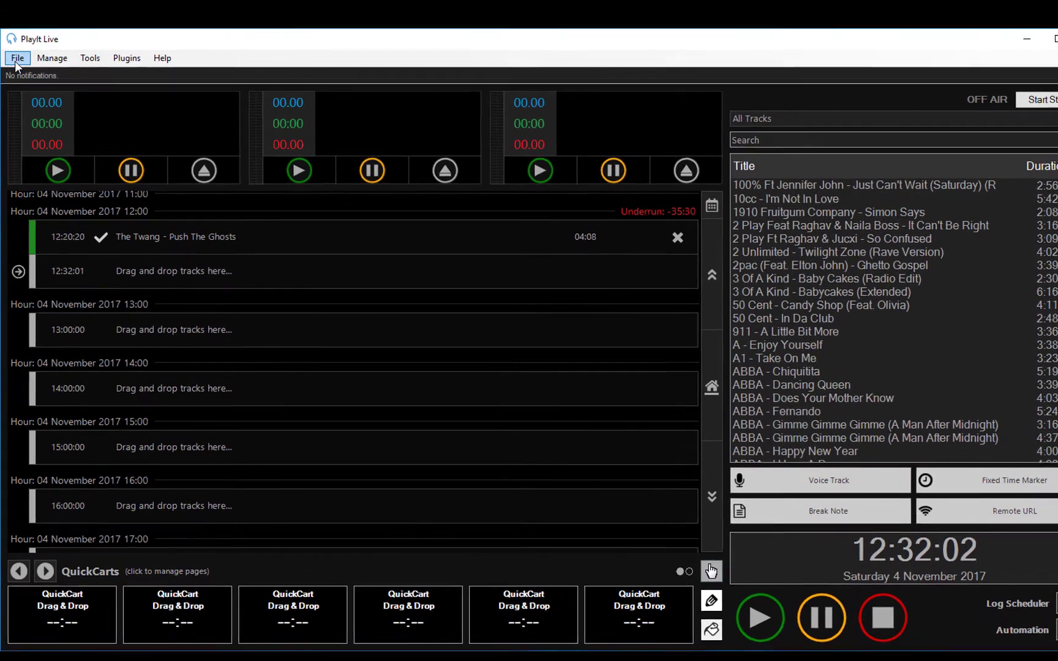
# Pick a different interface theme on the General tab of Settings, then close Settings.
pyautogui.click(16, 62)
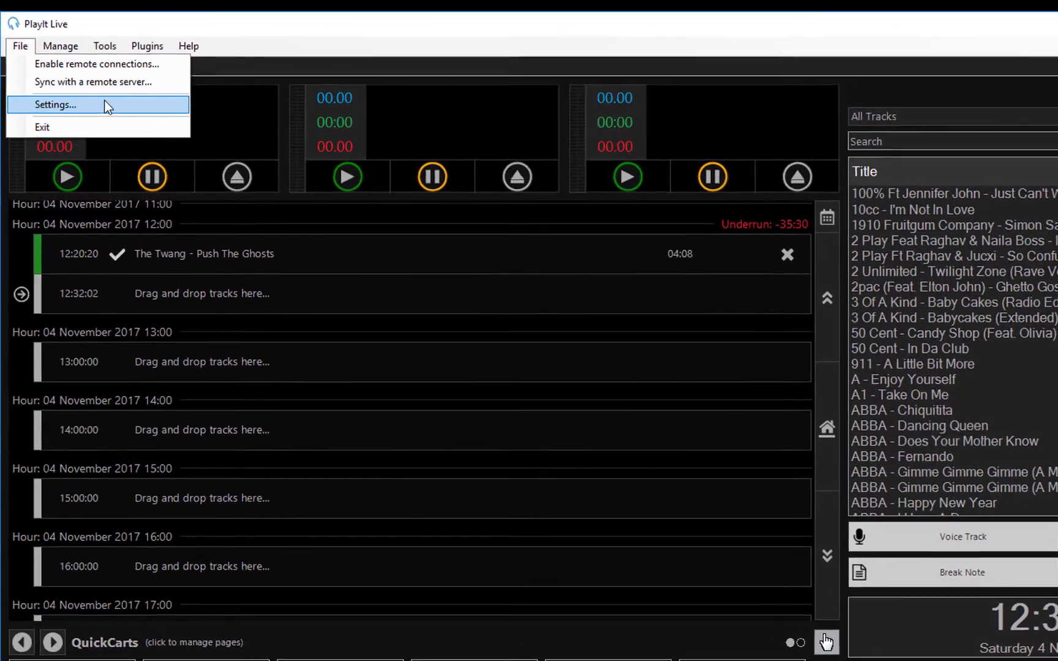
pyautogui.click(99, 106)
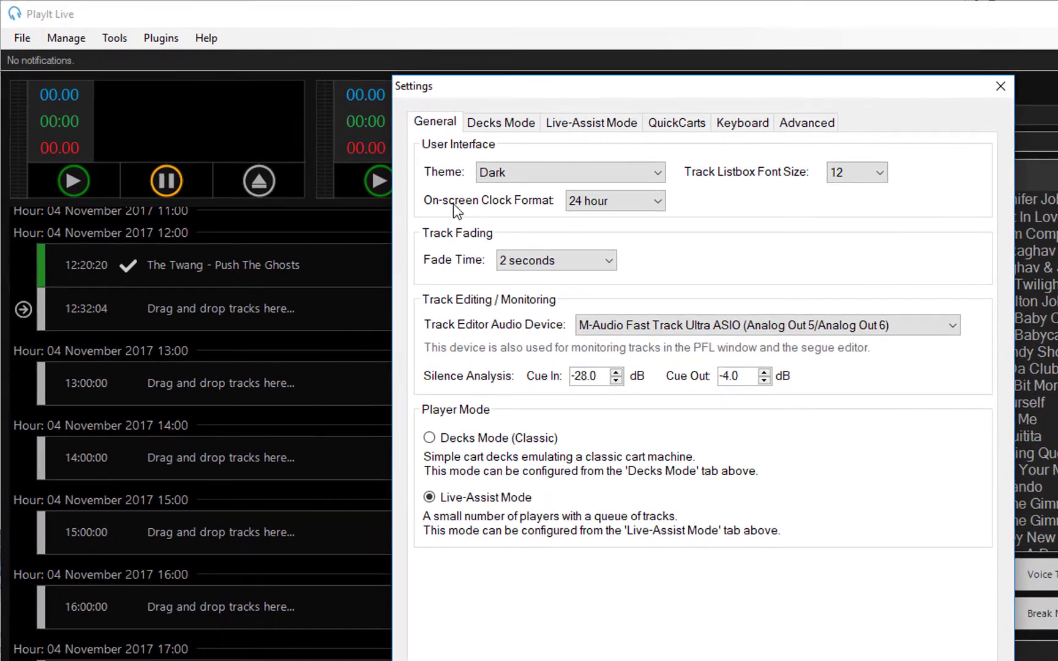
pyautogui.click(504, 177)
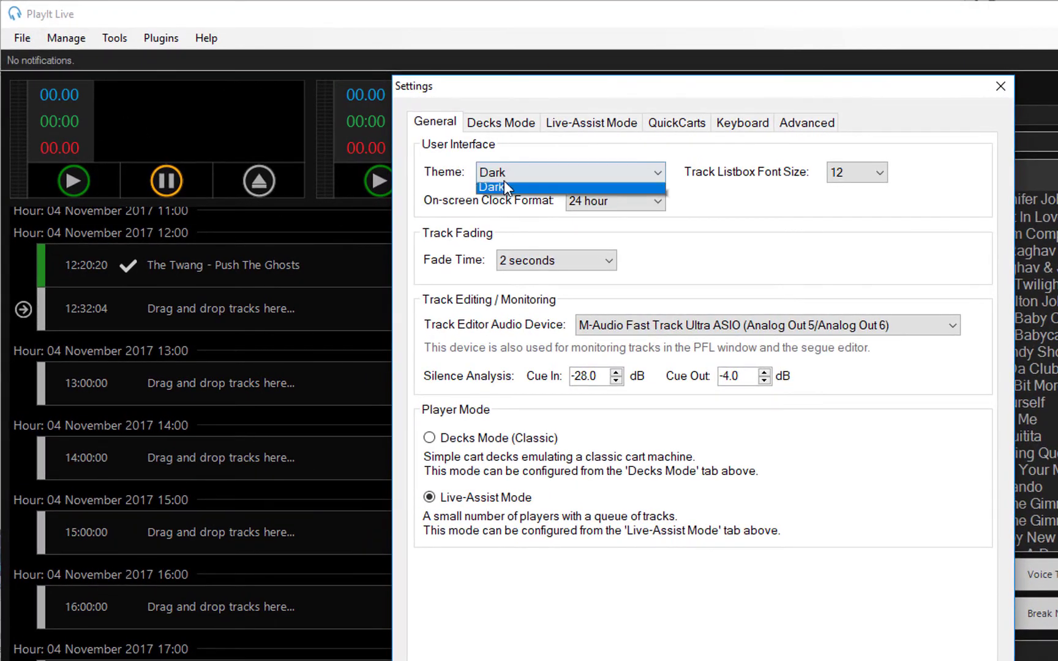
pyautogui.click(509, 191)
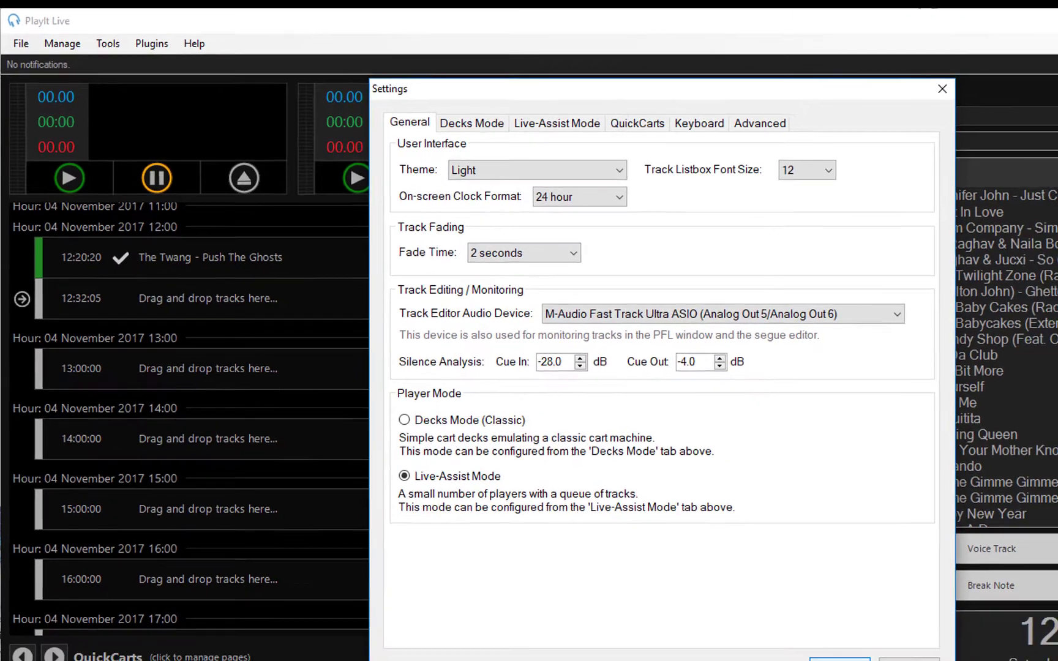
pyautogui.click(840, 660)
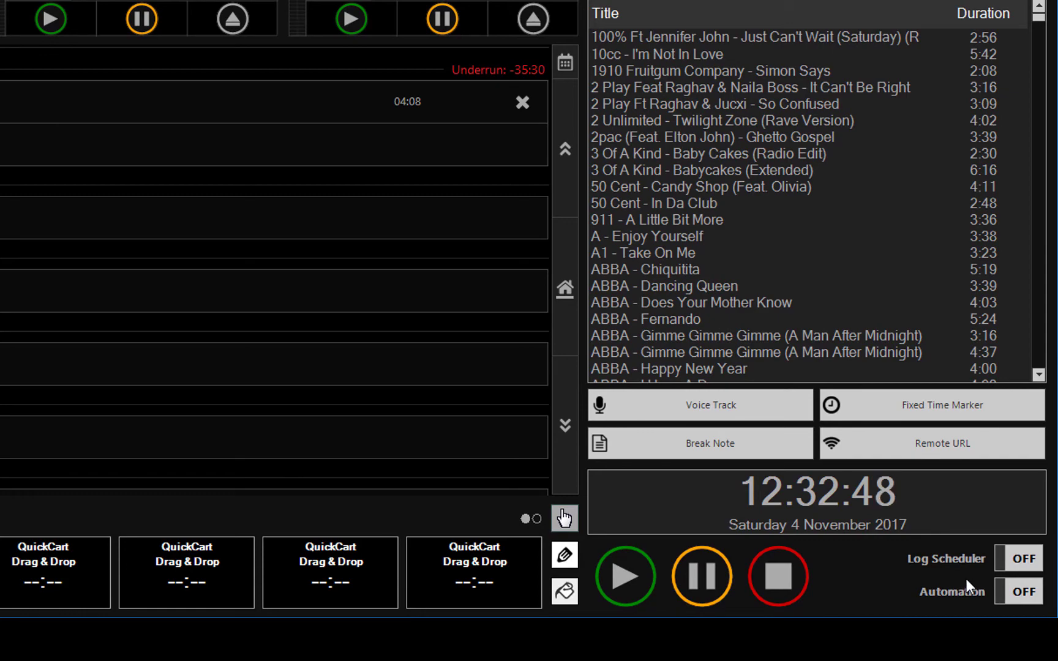
# Turn on Log Scheduler and Automation so Take That – How Deep Is Your Love plays.
pyautogui.click(1019, 559)
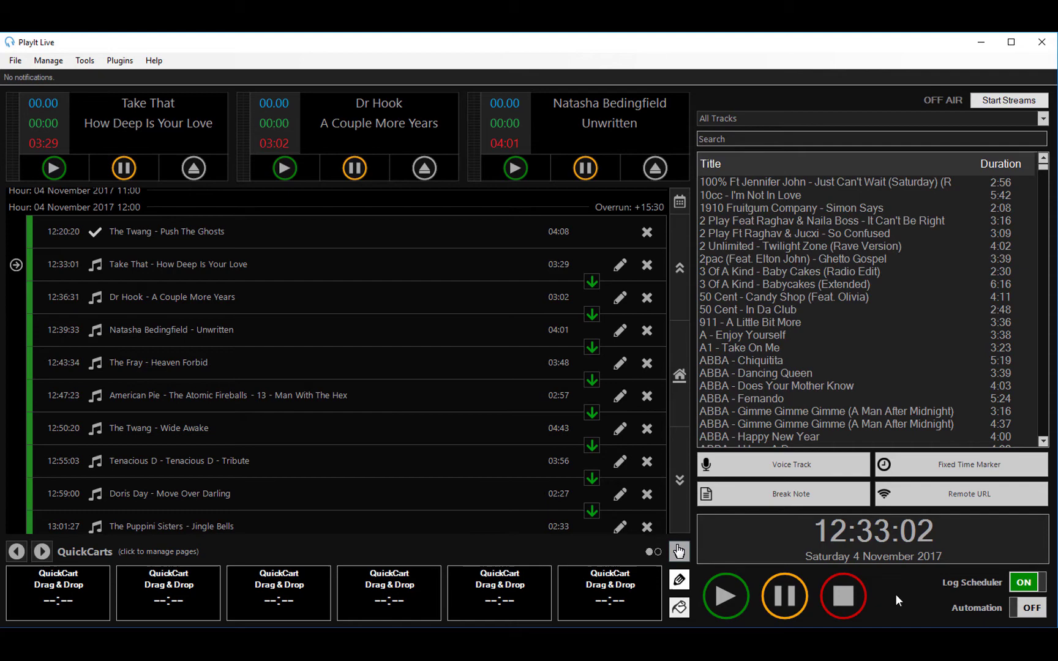
pyautogui.click(1024, 609)
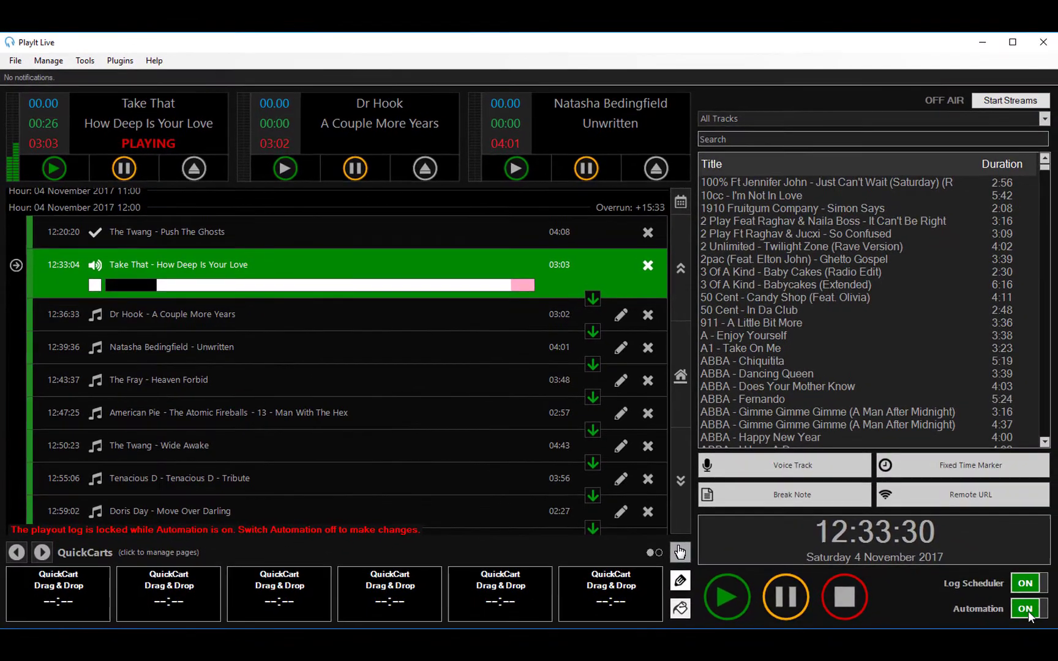
# Switch Automation off, leaving How Deep Is Your Love played and Dr Hook next.
pyautogui.click(1048, 623)
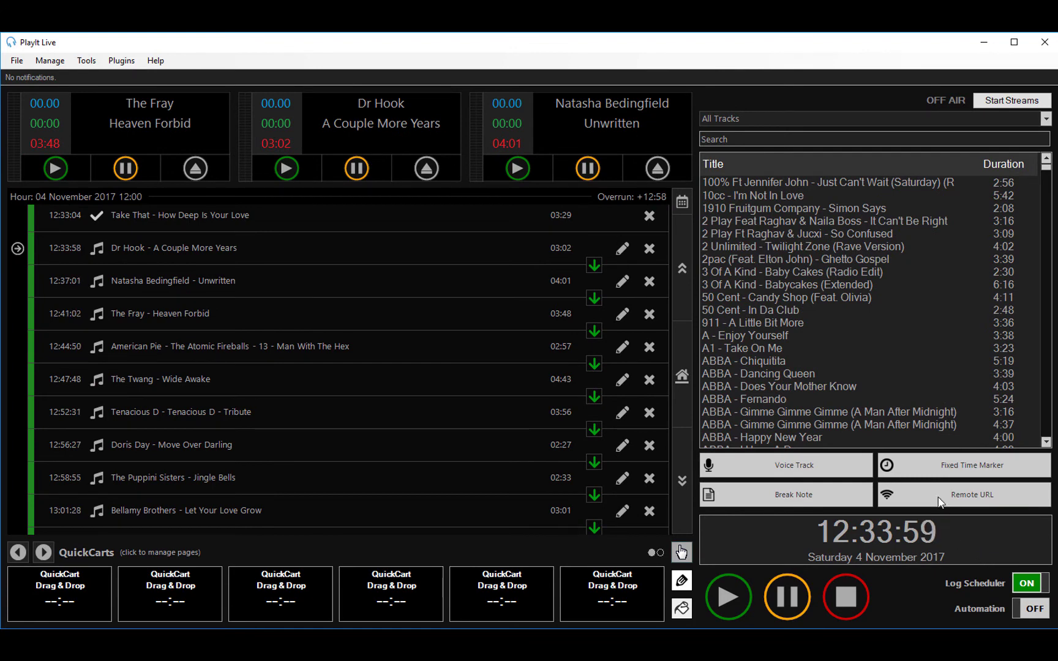
# Turn off Log Scheduler and delete six tracks, American Pie through the Bellamy Brothers track.
pyautogui.click(1028, 583)
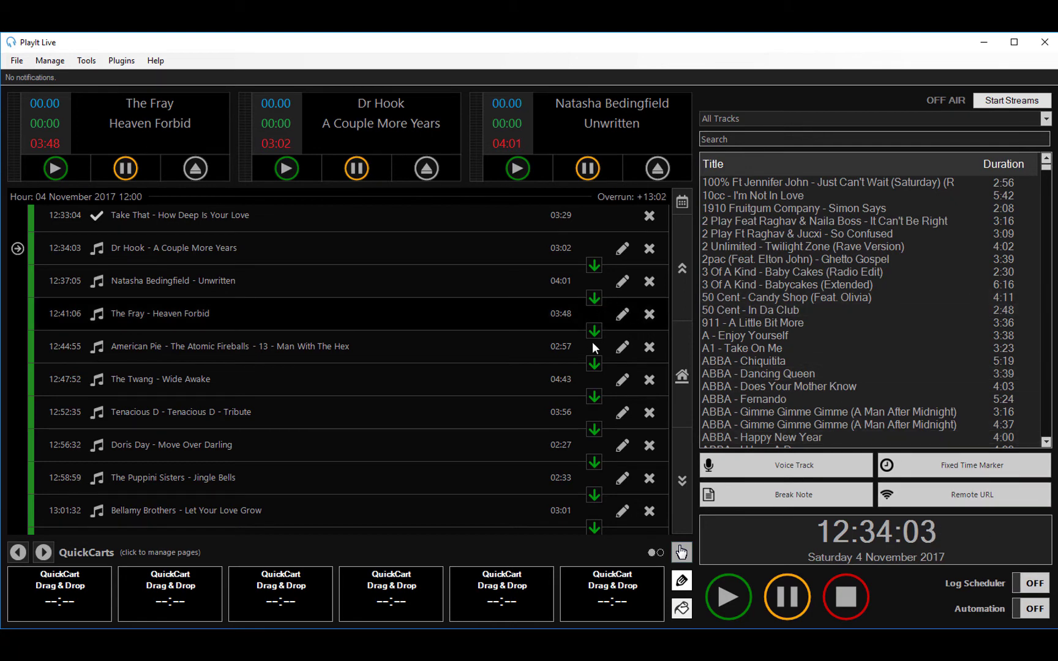
pyautogui.click(650, 349)
pyautogui.click(649, 349)
pyautogui.click(650, 349)
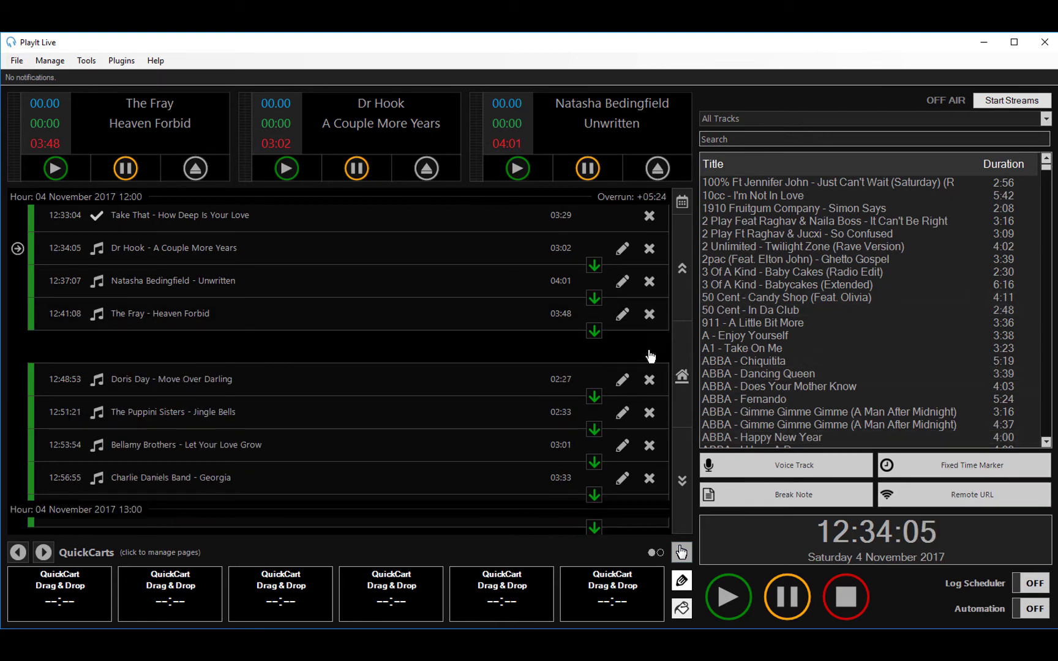
pyautogui.click(650, 349)
pyautogui.click(649, 349)
pyautogui.click(650, 349)
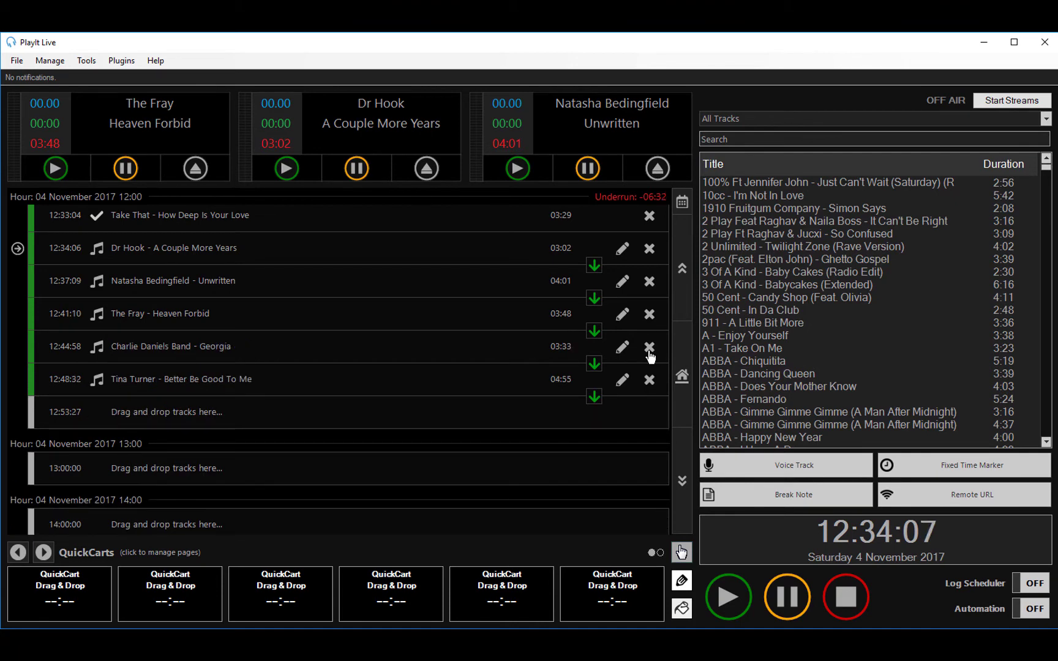
pyautogui.click(651, 350)
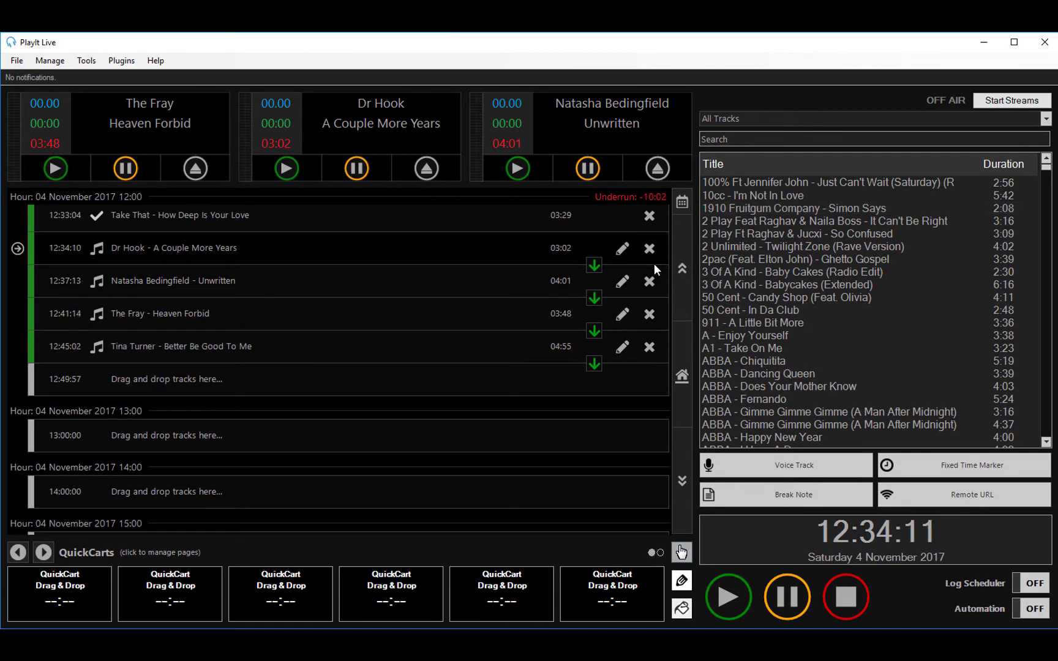
# Drag the Akon, Aladdin, Alex Parks and Amen Corner tracks into the 12:00 hour's empty slots.
pyautogui.scroll(-12, 860, 297)
pyautogui.scroll(-4, 844, 264)
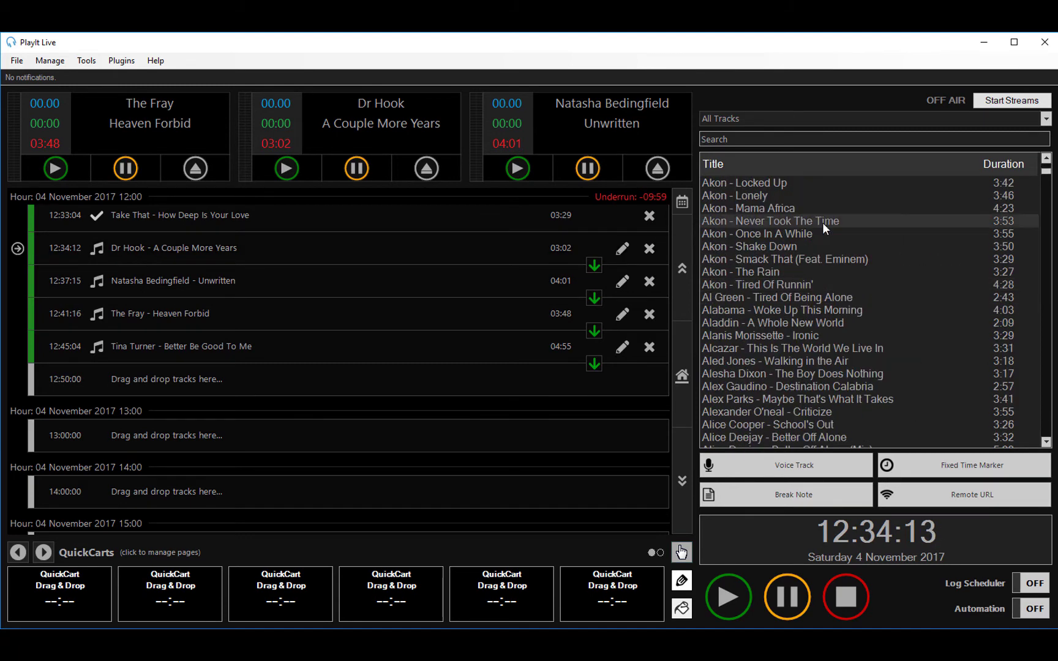
pyautogui.moveTo(797, 272); pyautogui.dragTo(512, 375)
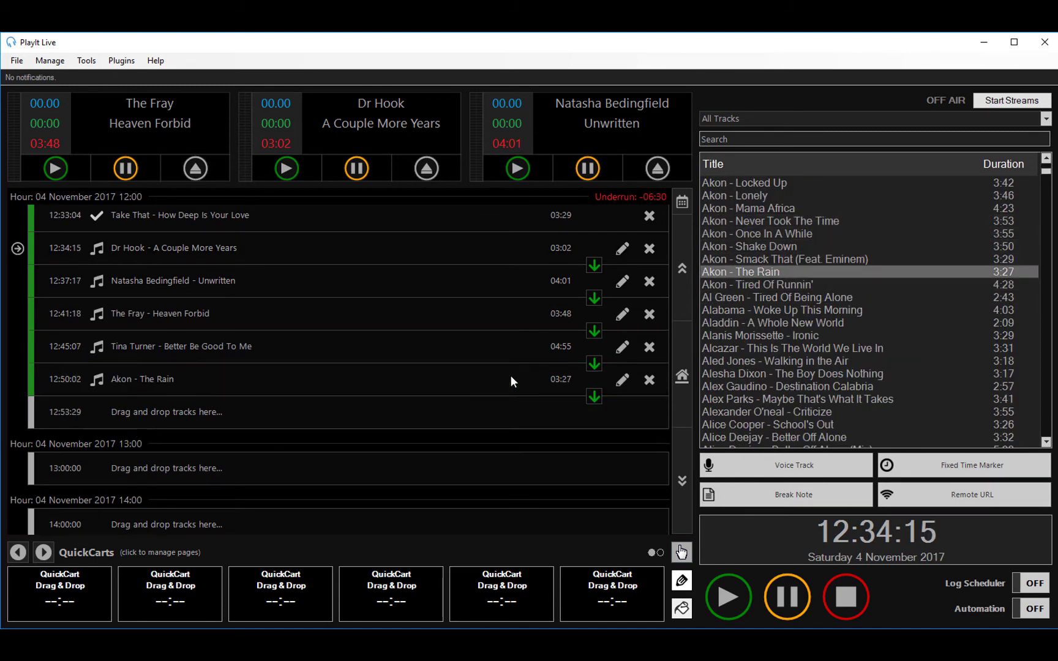
pyautogui.moveTo(765, 324); pyautogui.dragTo(625, 416)
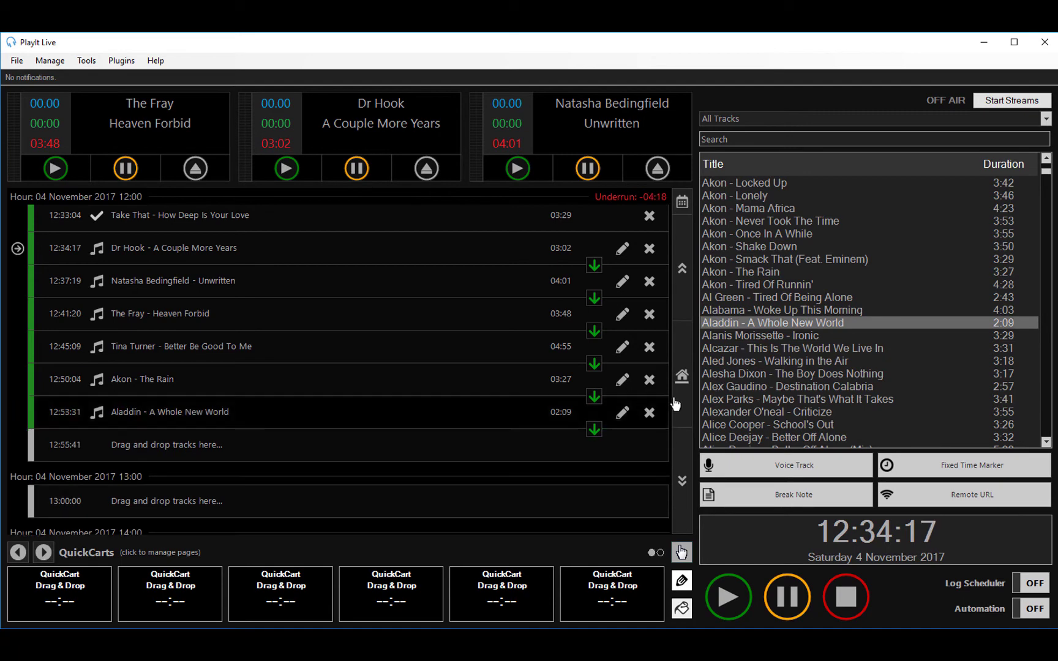
pyautogui.moveTo(792, 399); pyautogui.dragTo(596, 433)
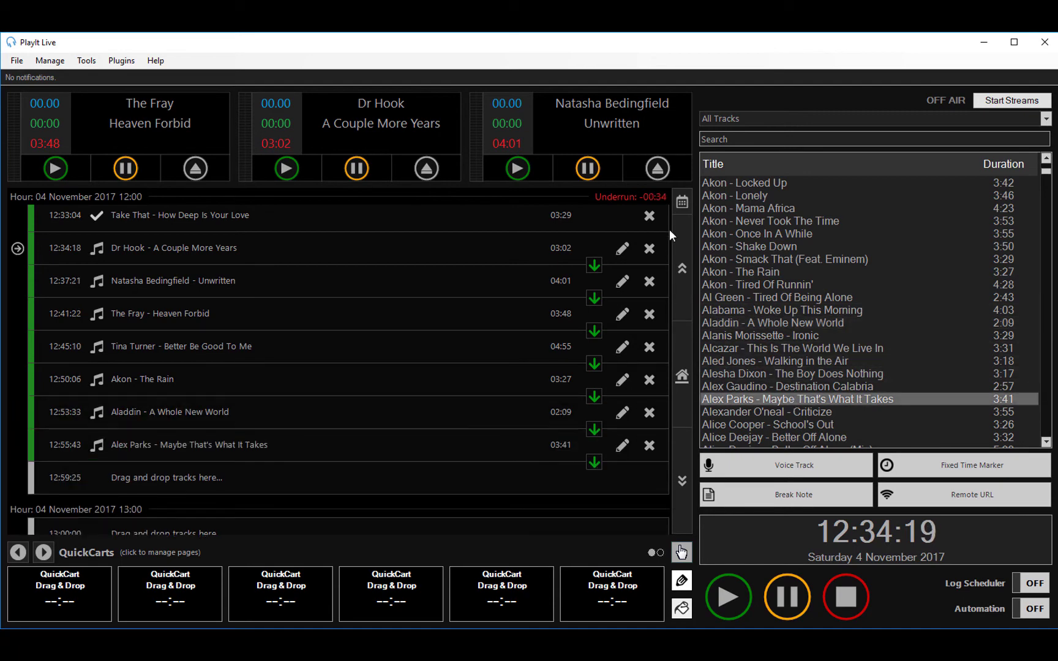
pyautogui.scroll(-9, 781, 336)
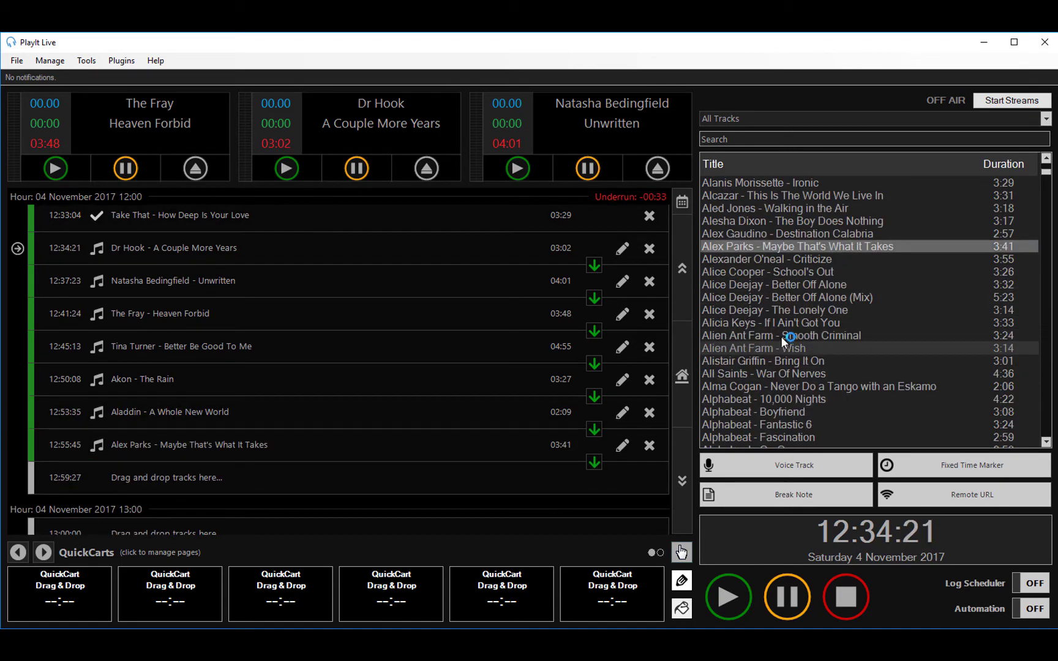
pyautogui.moveTo(769, 347); pyautogui.dragTo(620, 476)
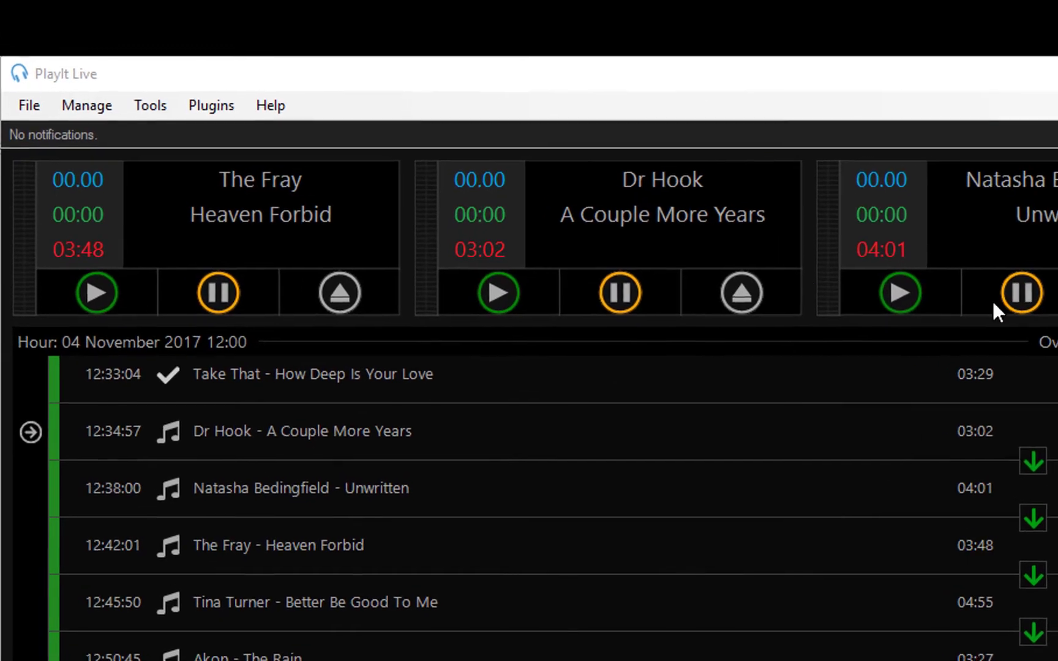
pyautogui.click(37, 114)
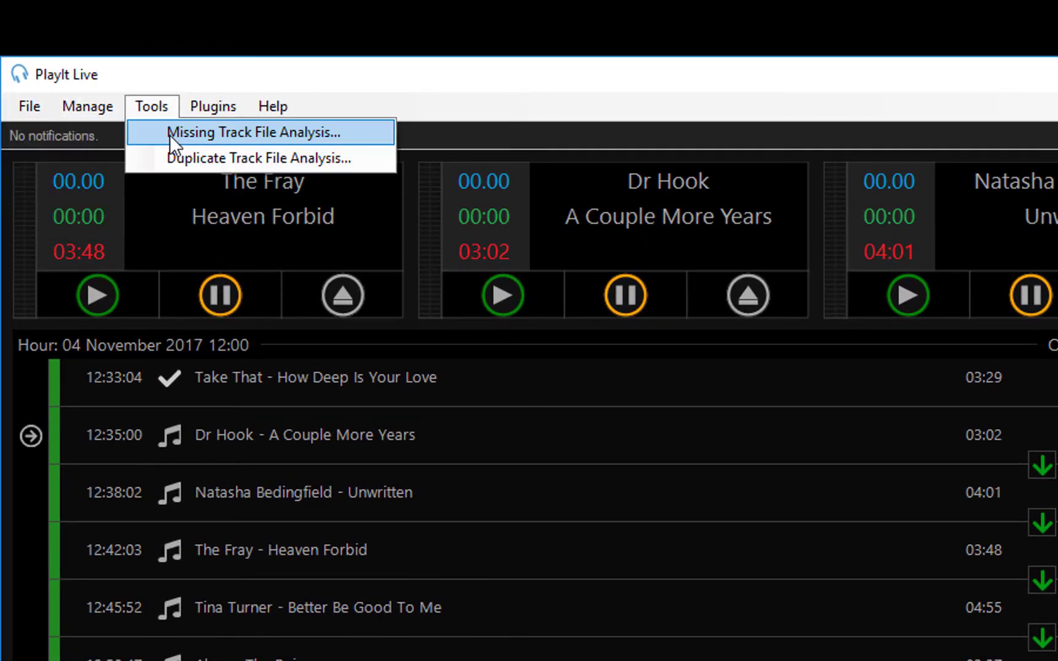
pyautogui.click(251, 135)
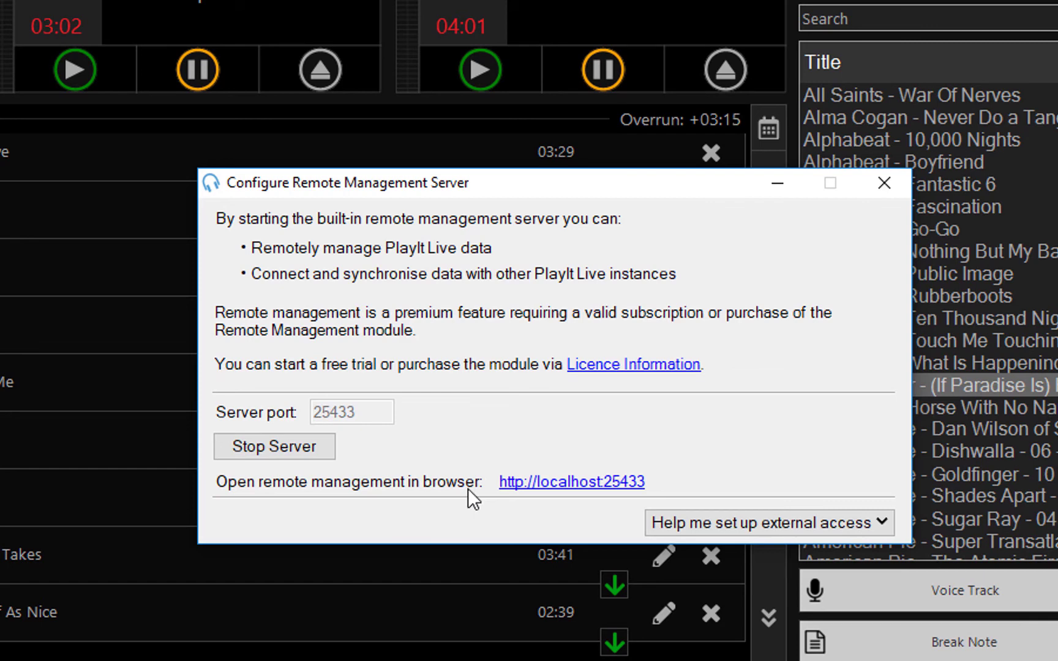
pyautogui.click(553, 484)
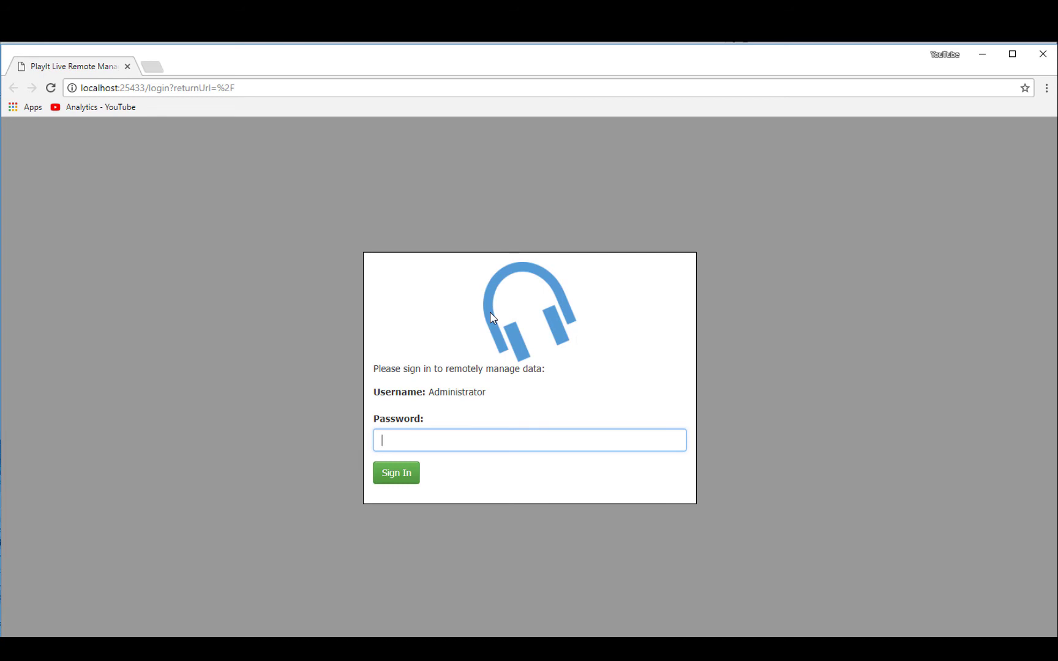
# Sign in with the password to reach the Tracks list, then drag the browser window down.
pyautogui.write('******')
pyautogui.press('Return')
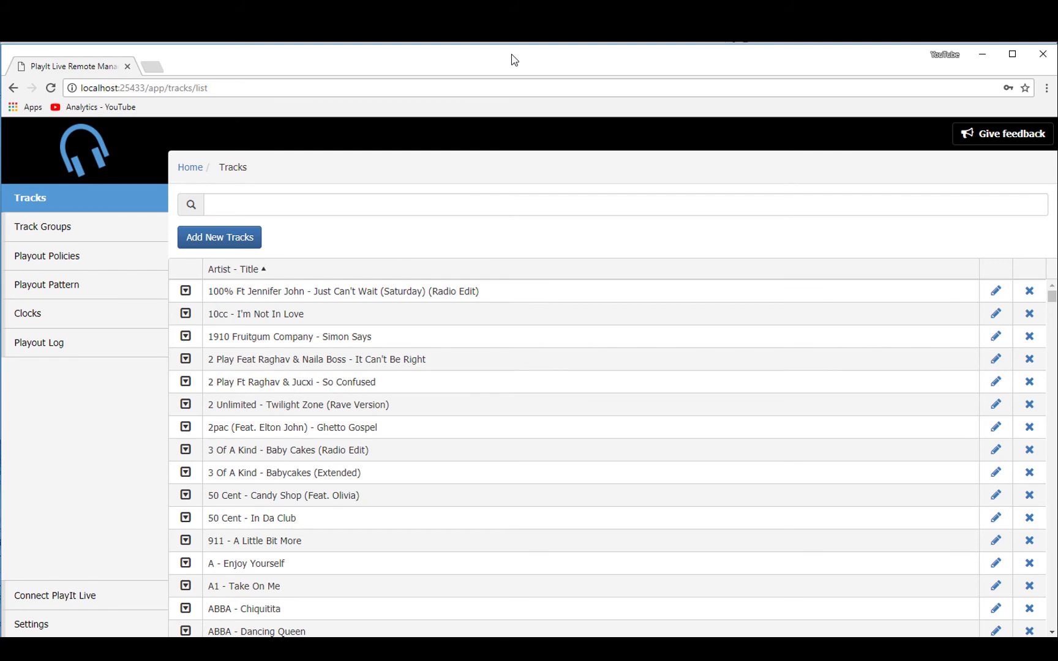
pyautogui.moveTo(513, 60); pyautogui.dragTo(508, 177)
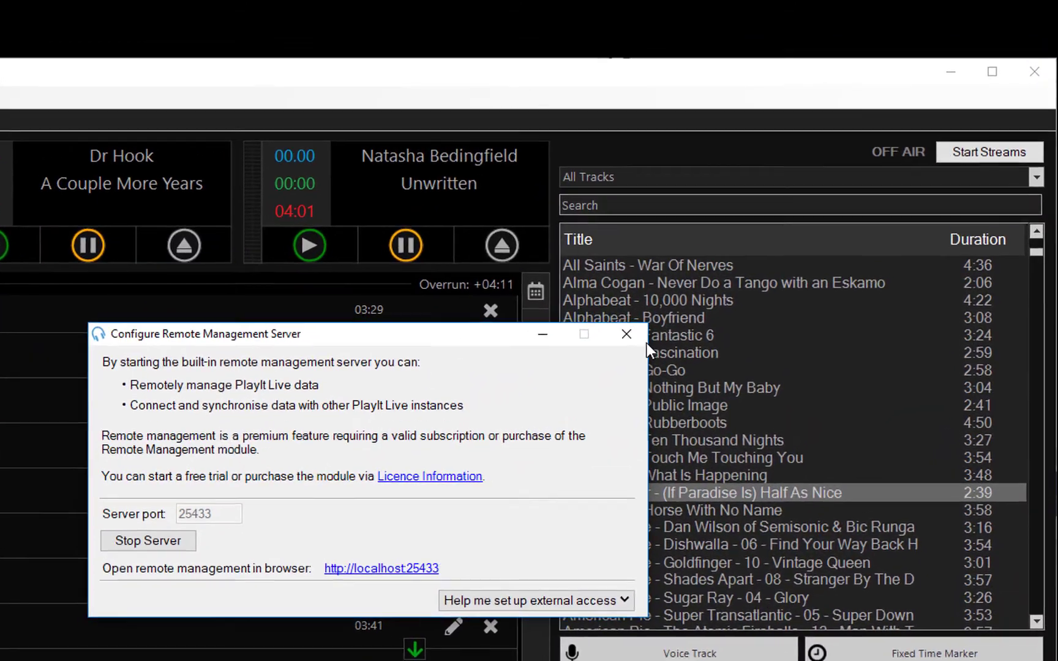
# Close the Configure Remote Management Server dialog and return the library scrollbar to the top.
pyautogui.click(627, 334)
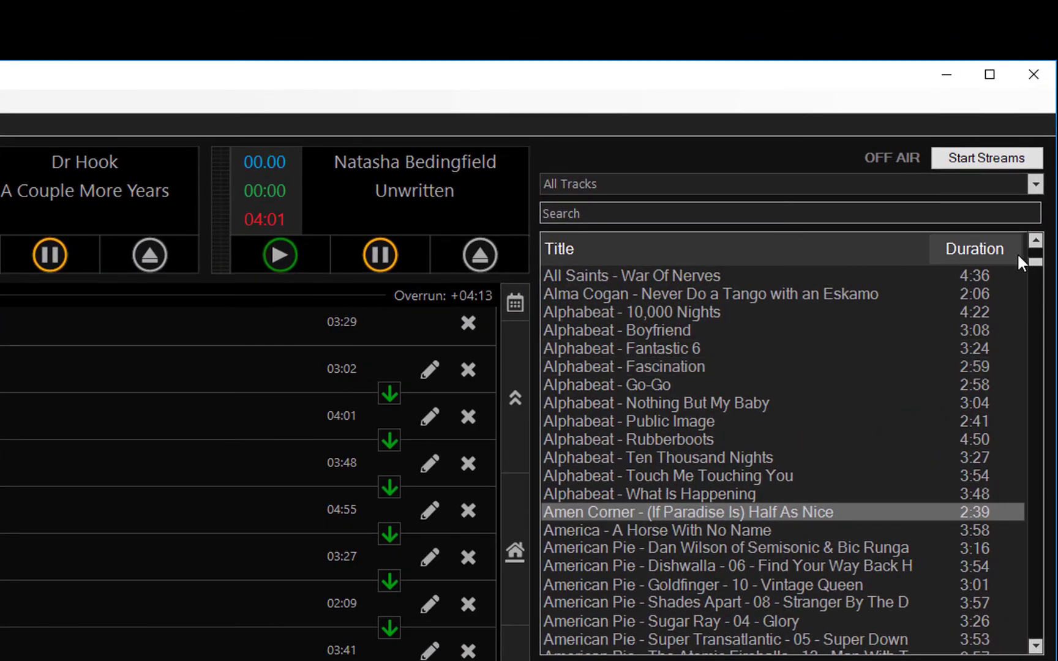
pyautogui.moveTo(1036, 252); pyautogui.dragTo(1041, 242)
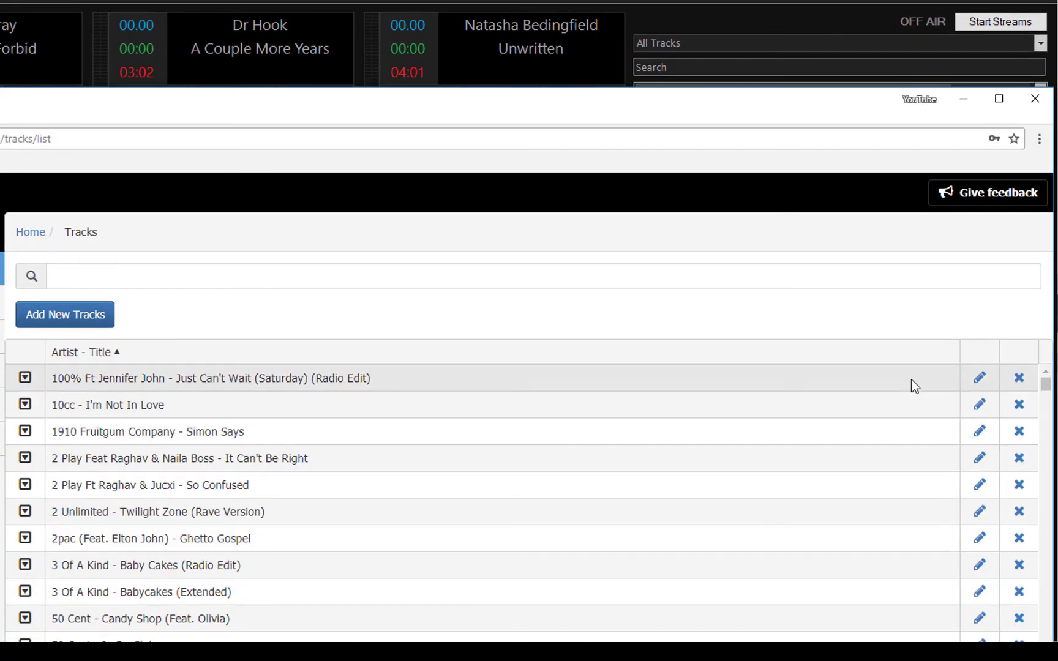
# Cut 'Ft Jennifer John' from the first track's Artist field.
pyautogui.click(977, 381)
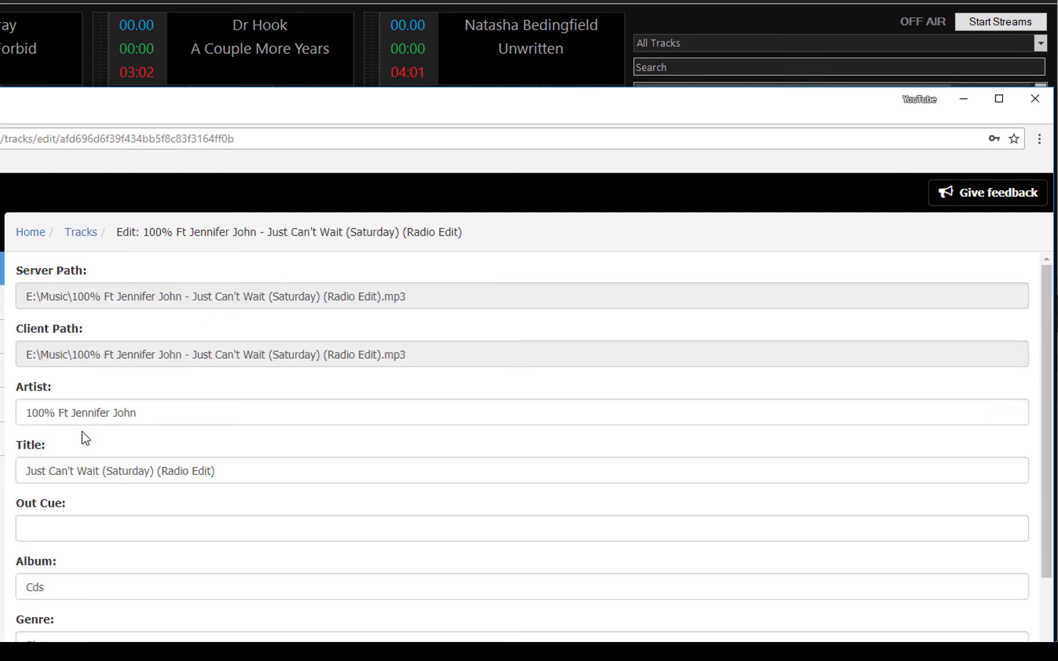
pyautogui.moveTo(60, 412); pyautogui.dragTo(260, 409)
pyautogui.hotkey('ctrl', 'c')
pyautogui.press('BackSpace')
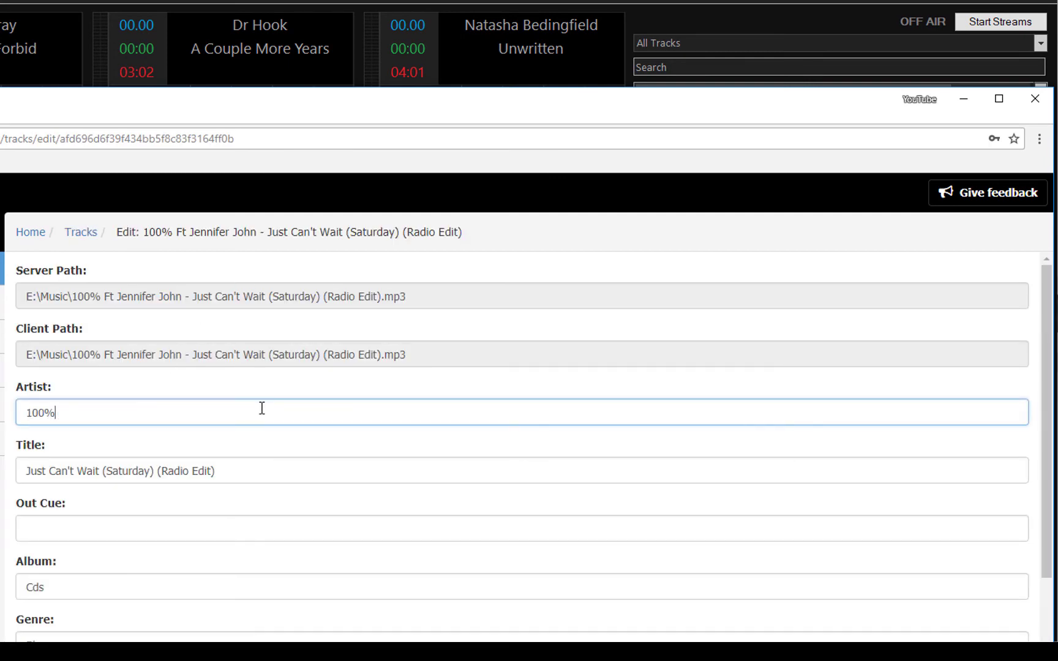
# Paste it as 'ft Jennifer John' after '(Saturday)' in the Title and save the track.
pyautogui.click(243, 470)
pyautogui.click(155, 471)
pyautogui.hotkey('ctrl', 'v')
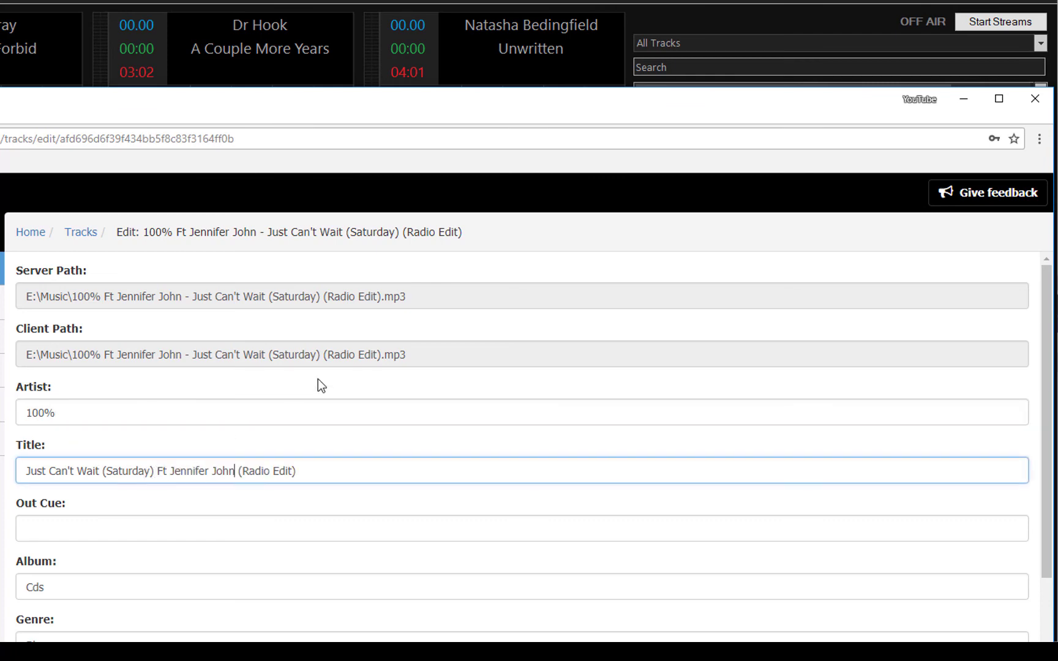
pyautogui.moveTo(157, 470); pyautogui.dragTo(165, 470)
pyautogui.write('f')
pyautogui.scroll(-5, 241, 413)
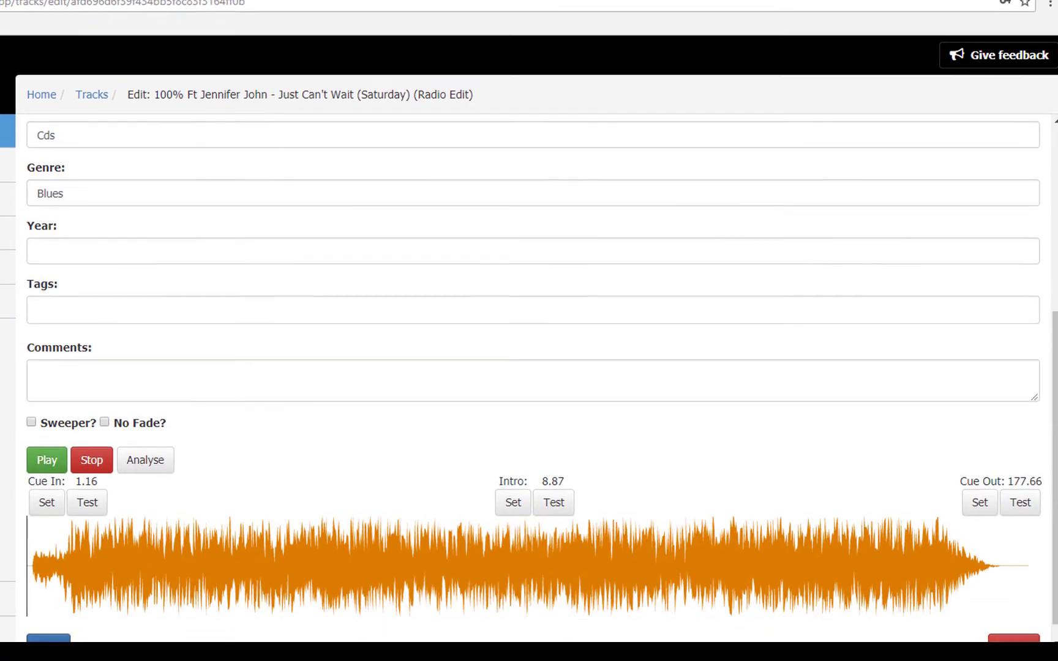
pyautogui.scroll(-2, 53, 323)
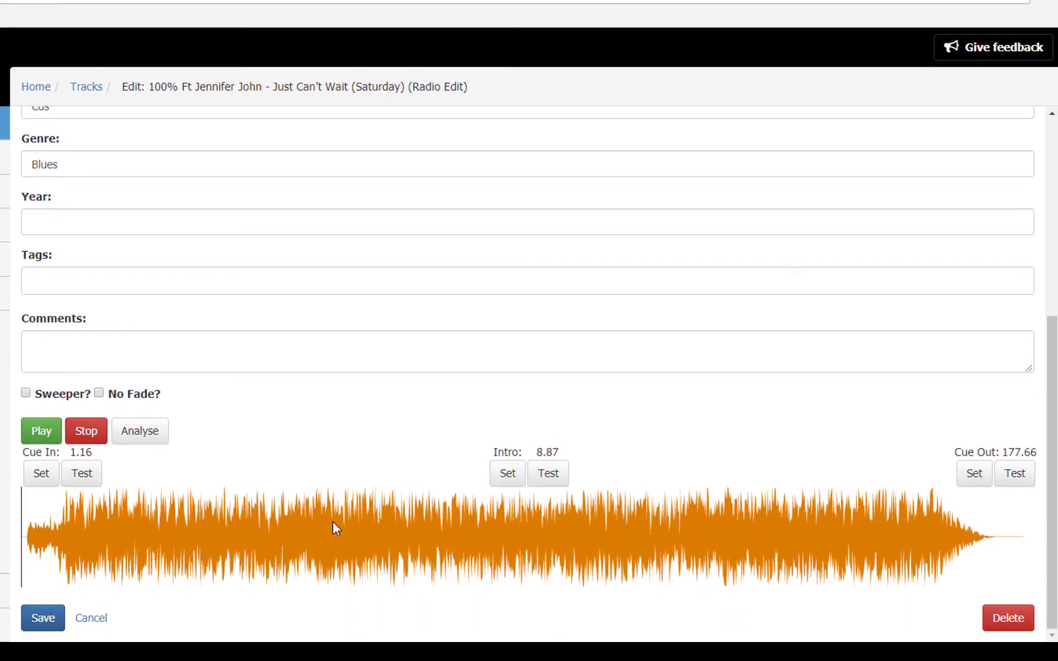
pyautogui.click(54, 625)
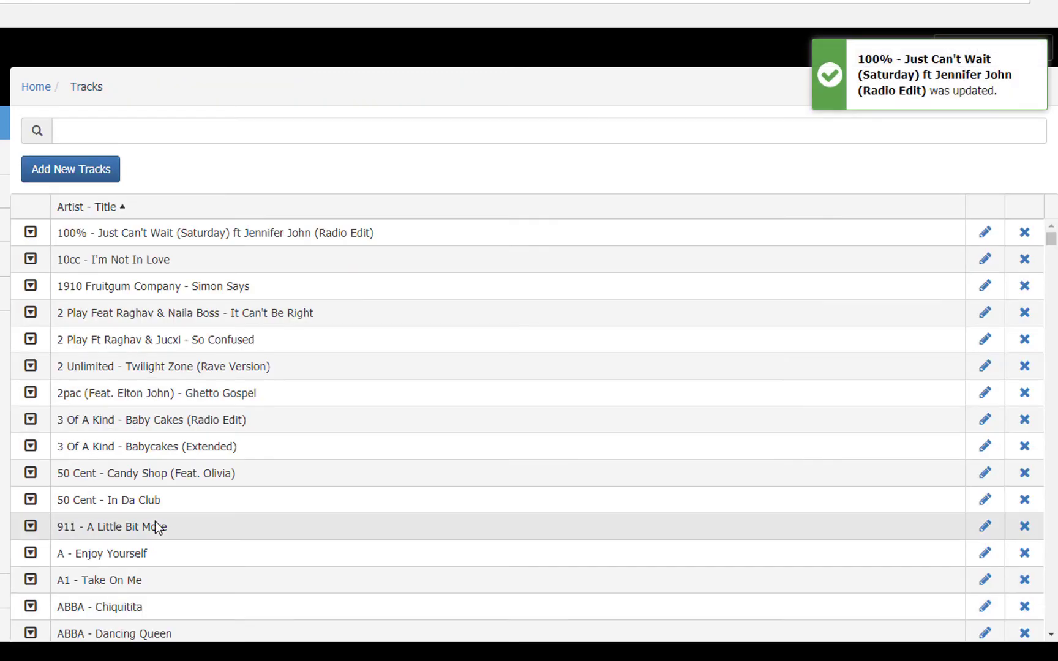
pyautogui.moveTo(594, 1); pyautogui.dragTo(556, 365)
# Bring the PlayIt Live window to the front and open the File menu.
pyautogui.click(641, 117)
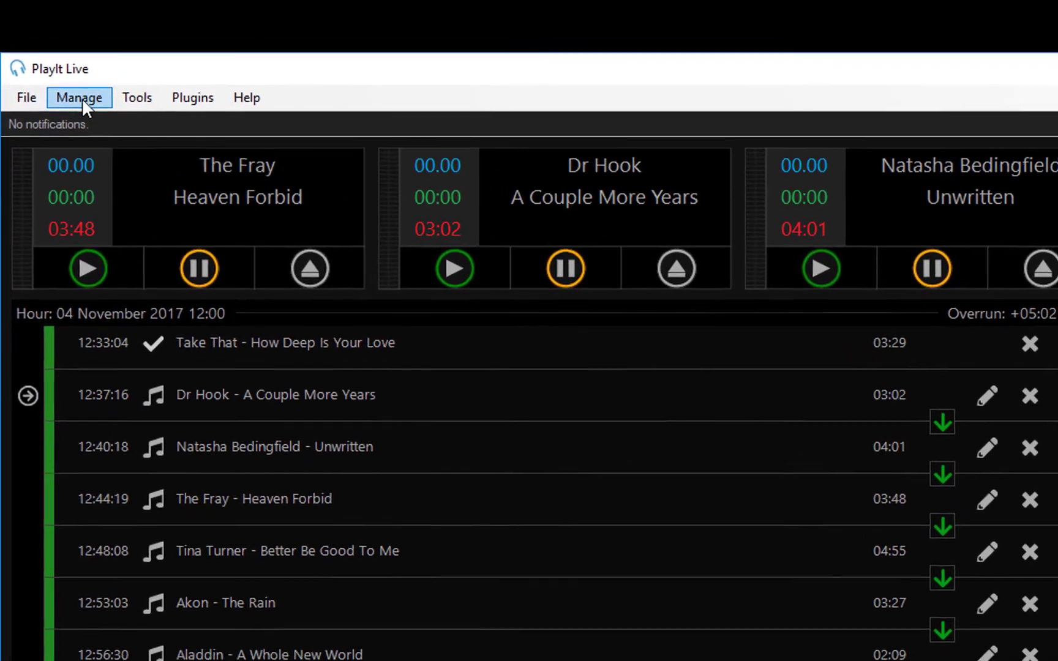
pyautogui.click(31, 98)
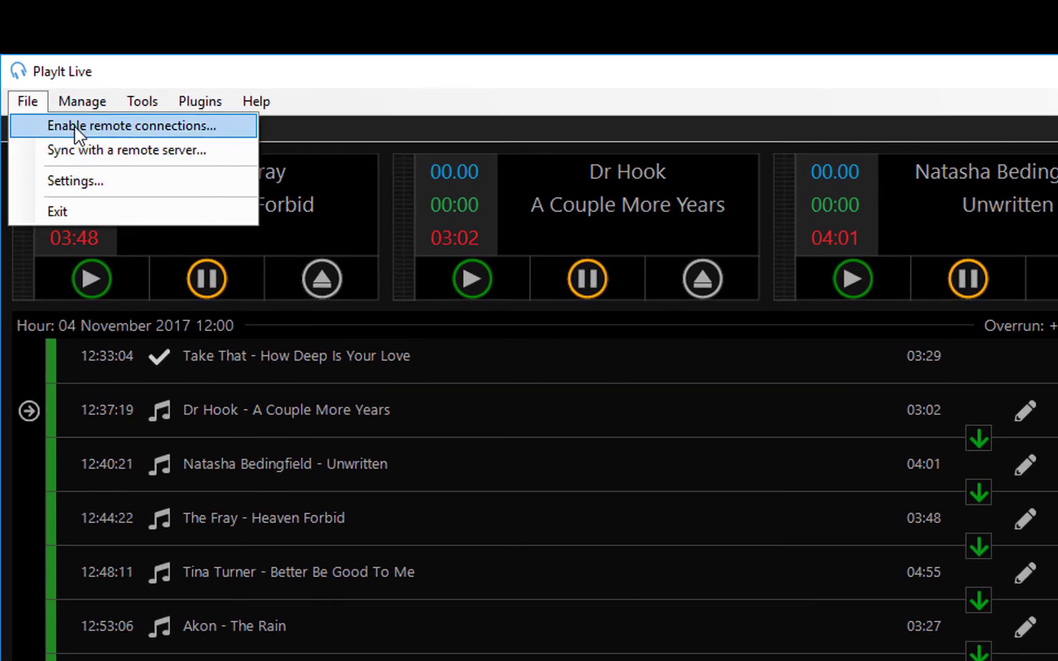
# Sync with the remote server at playit-box:25432, then disconnect from it.
pyautogui.click(218, 159)
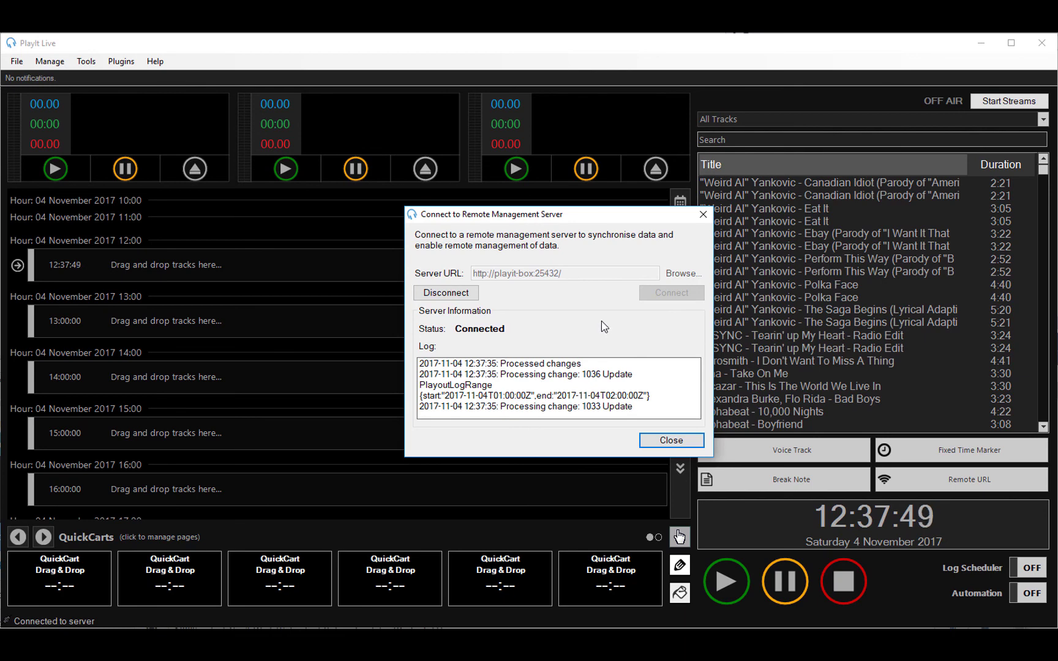
pyautogui.click(469, 294)
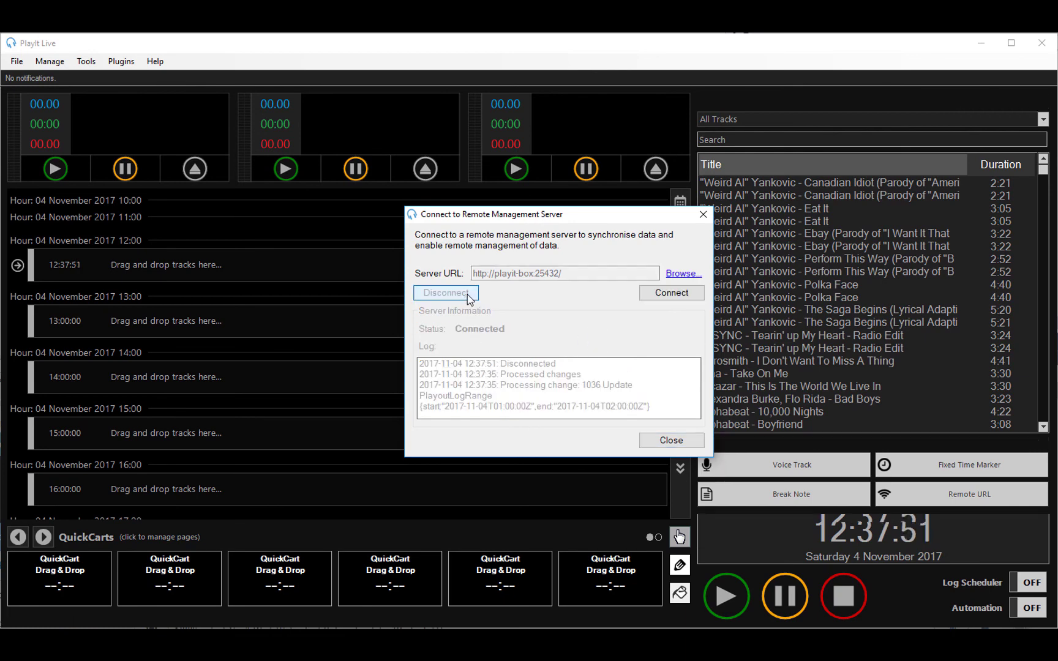
pyautogui.click(671, 441)
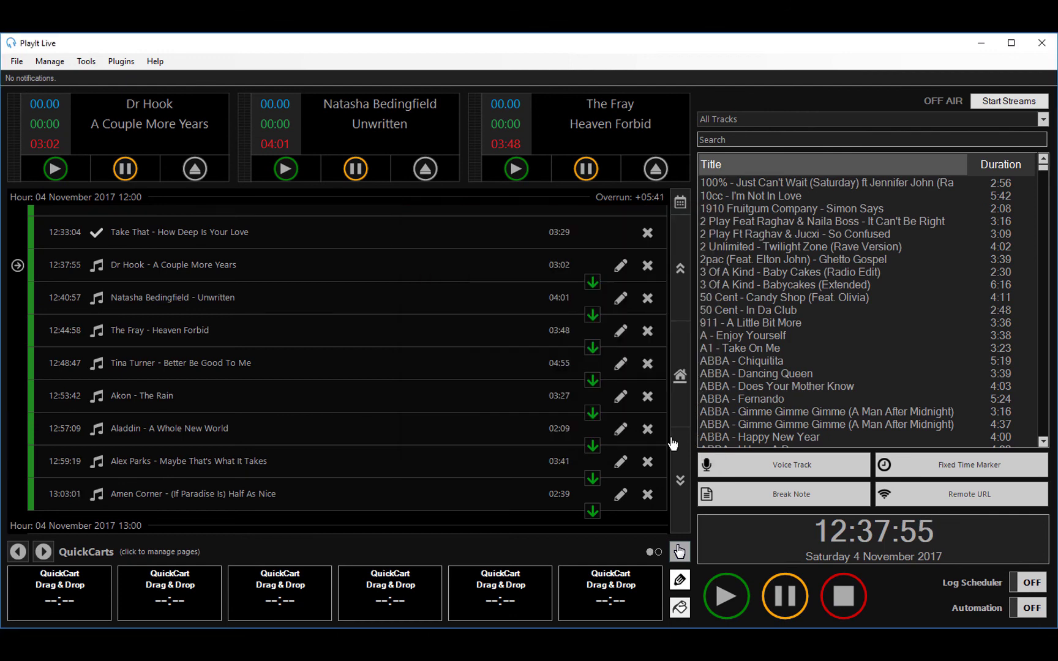